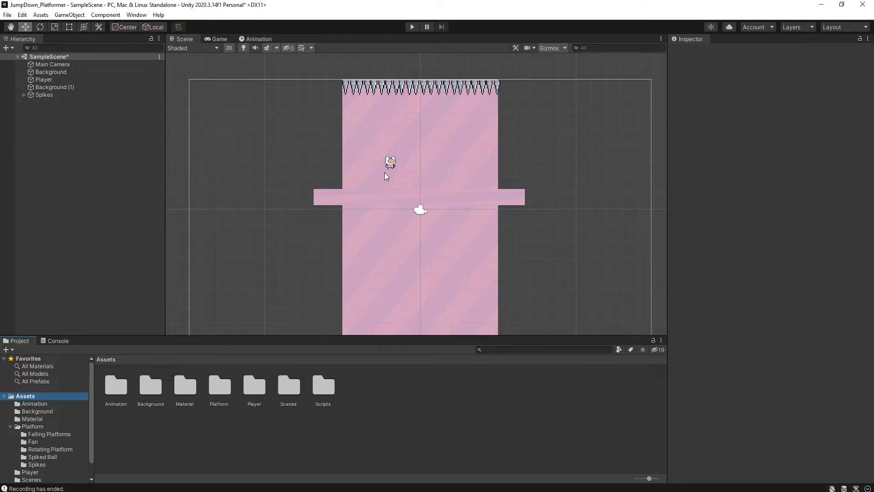
# Run the game, move the player in both directions to test the controls, and stop play mode
pyautogui.click(412, 27)
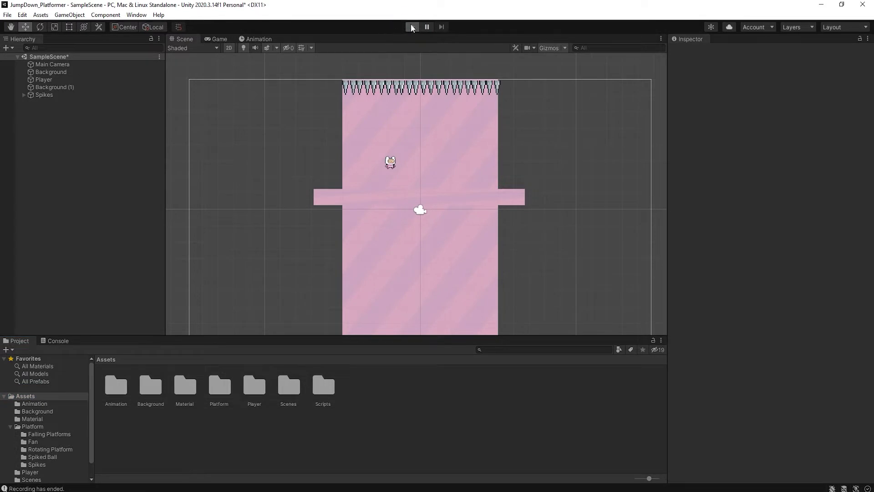
pyautogui.click(412, 26)
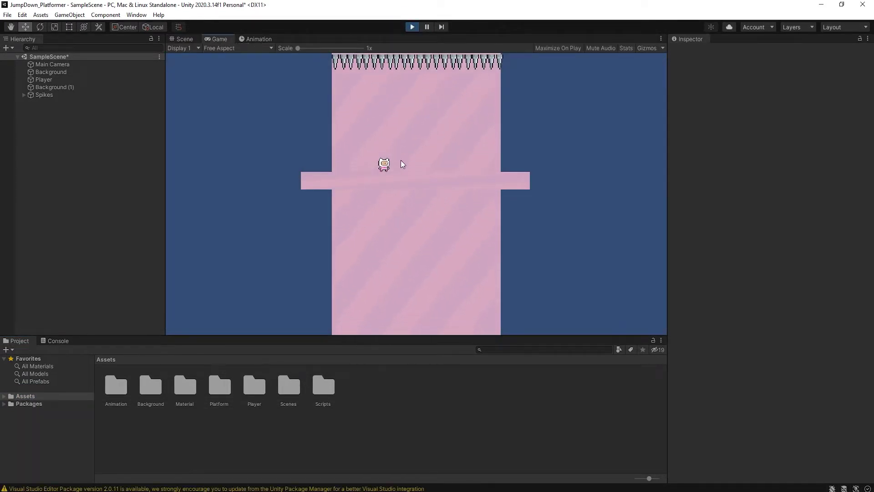
pyautogui.press('d')
pyautogui.press('a')
pyautogui.click(412, 27)
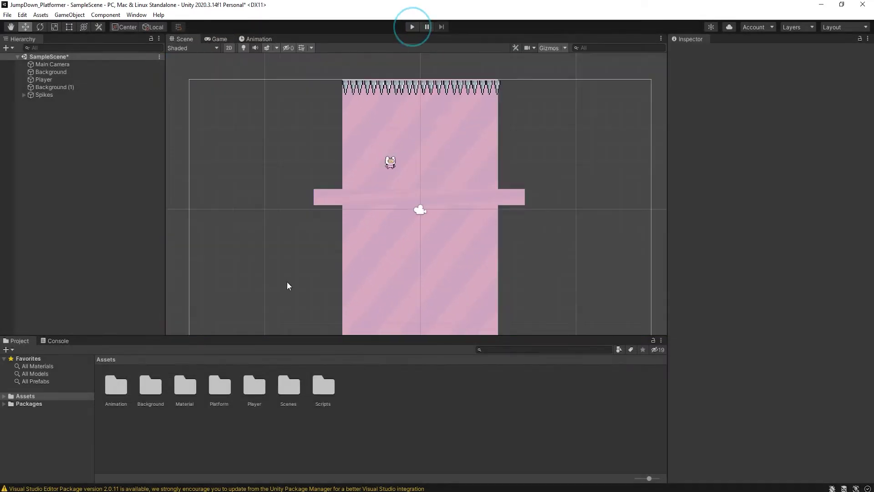
# In the Platform/Falling Platforms folder, set the On (32x10) texture's Pixels Per Unit to 16 and apply the import settings
pyautogui.click(26, 396)
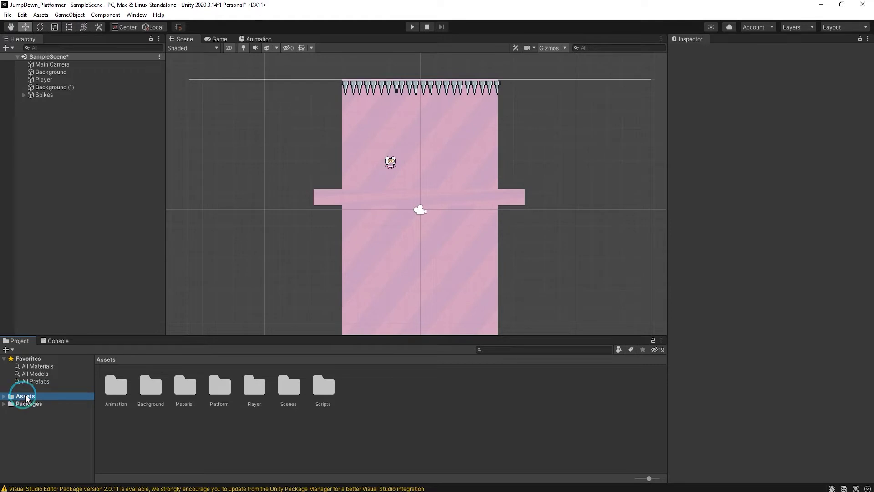
pyautogui.doubleClick(221, 391)
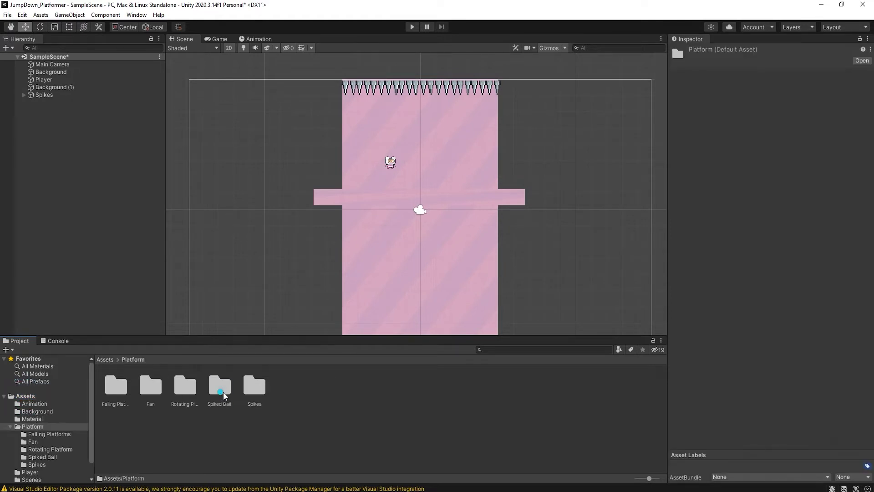
pyautogui.click(117, 391)
pyautogui.click(116, 393)
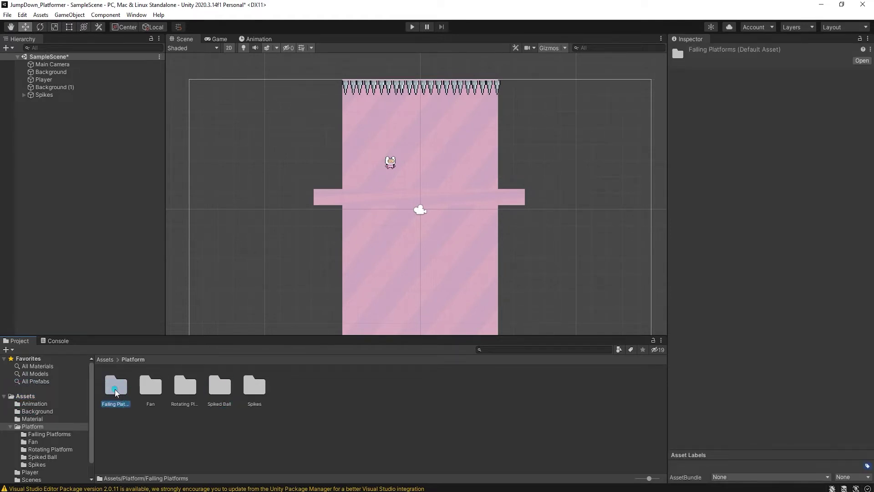
pyautogui.doubleClick(116, 391)
pyautogui.click(148, 385)
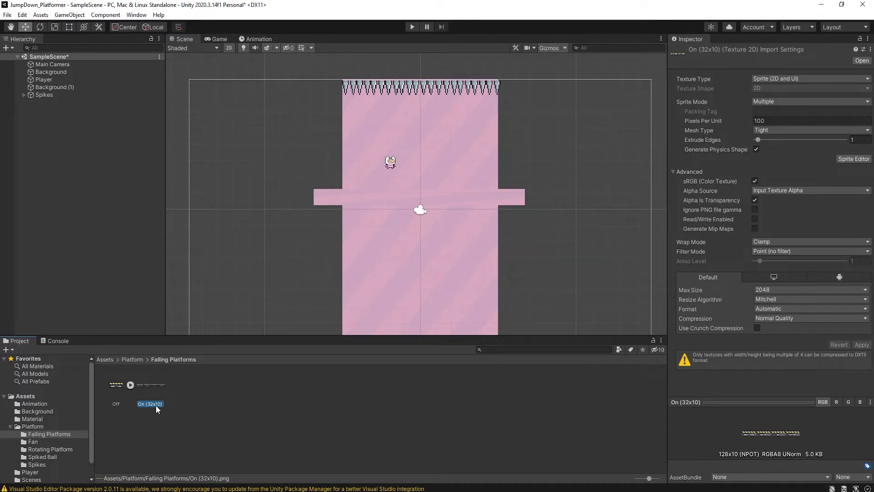
pyautogui.click(758, 121)
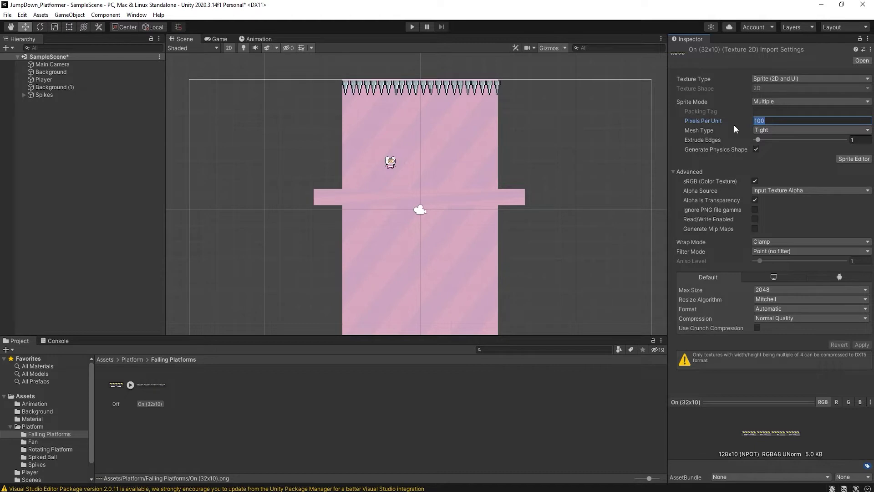
pyautogui.write('16')
pyautogui.click(861, 345)
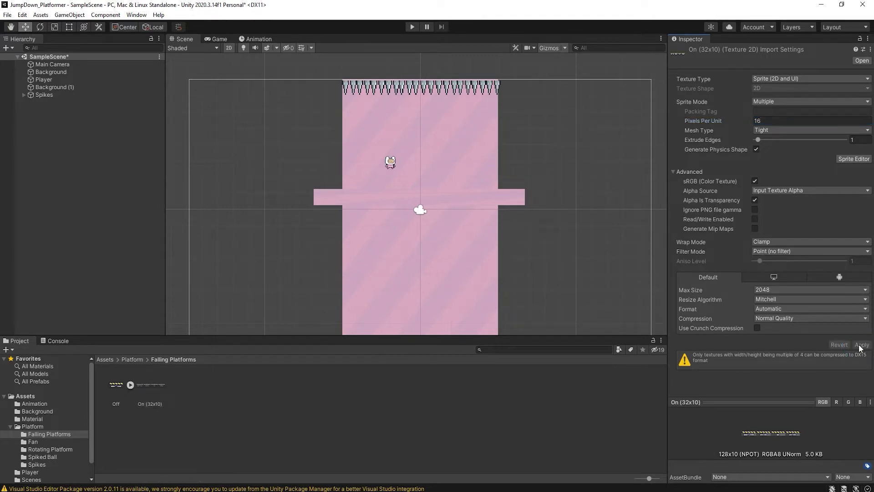
# Slice the On (32x10) sprite sheet by grid cell size with 32 x 10 pixel cells, apply the slicing, and close the Sprite Editor
pyautogui.click(848, 159)
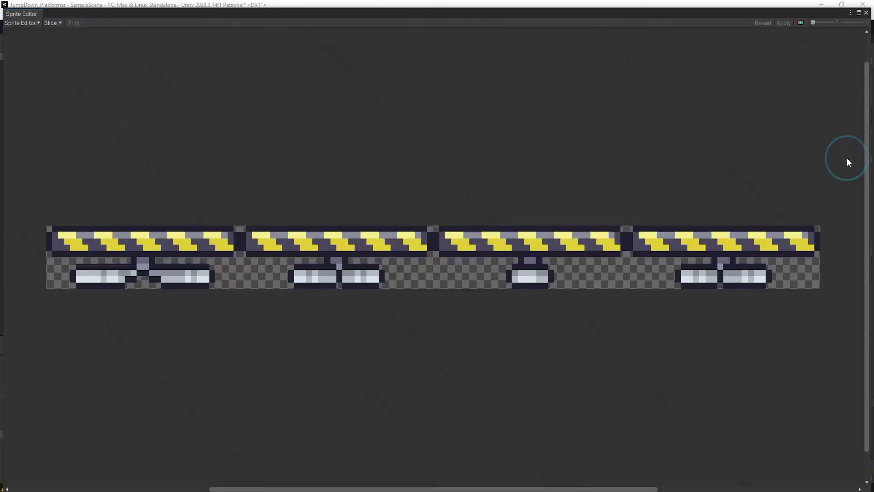
pyautogui.click(50, 23)
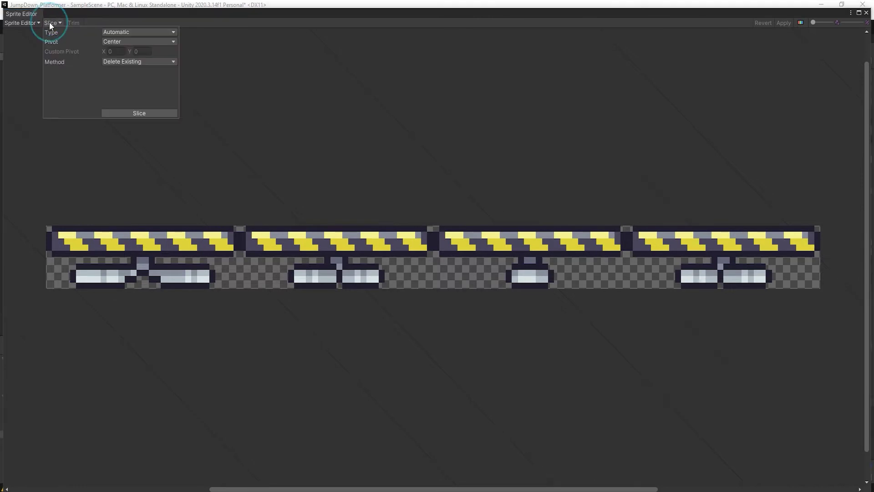
pyautogui.click(115, 31)
pyautogui.click(122, 53)
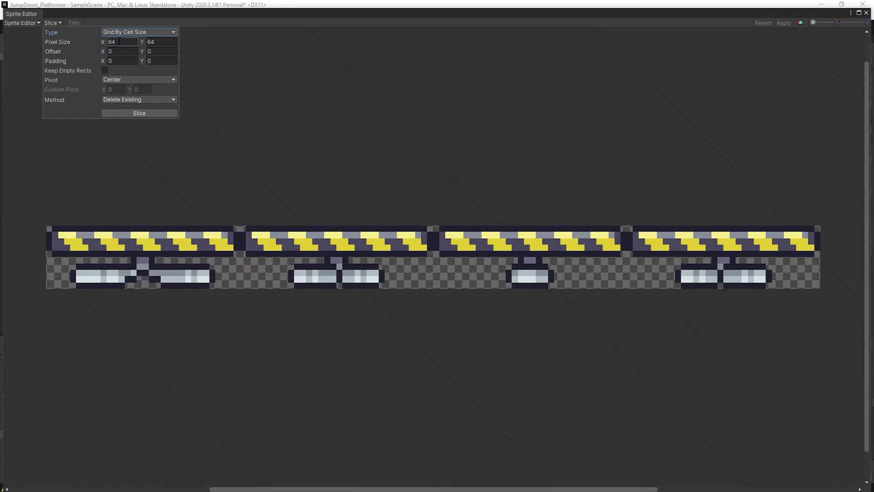
pyautogui.click(110, 42)
pyautogui.write('32')
pyautogui.click(153, 42)
pyautogui.write('10')
pyautogui.click(134, 111)
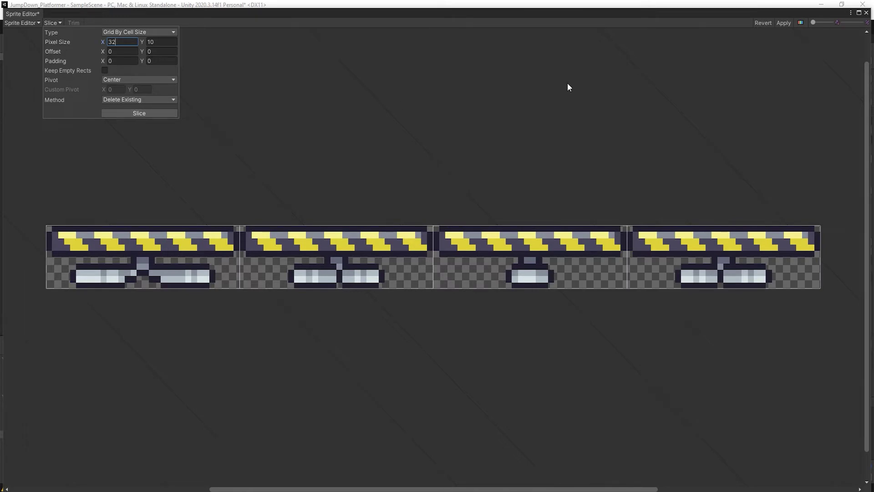
pyautogui.click(783, 24)
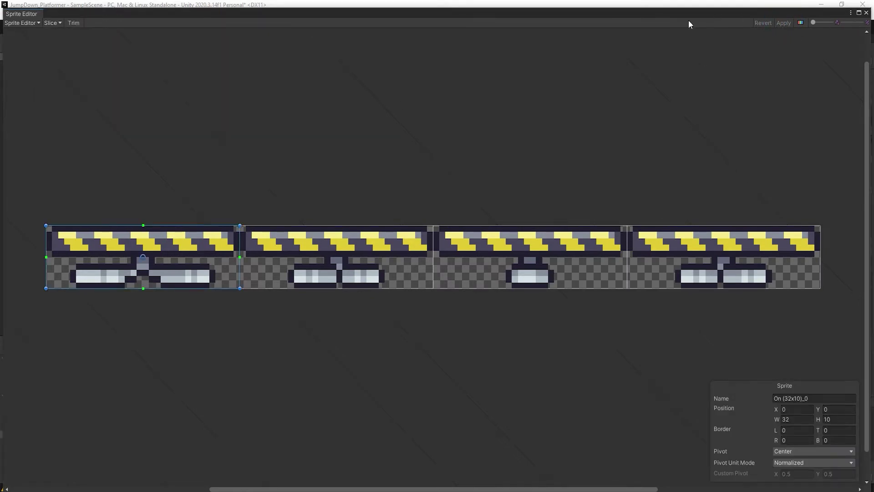
pyautogui.moveTo(612, 12); pyautogui.dragTo(542, 38)
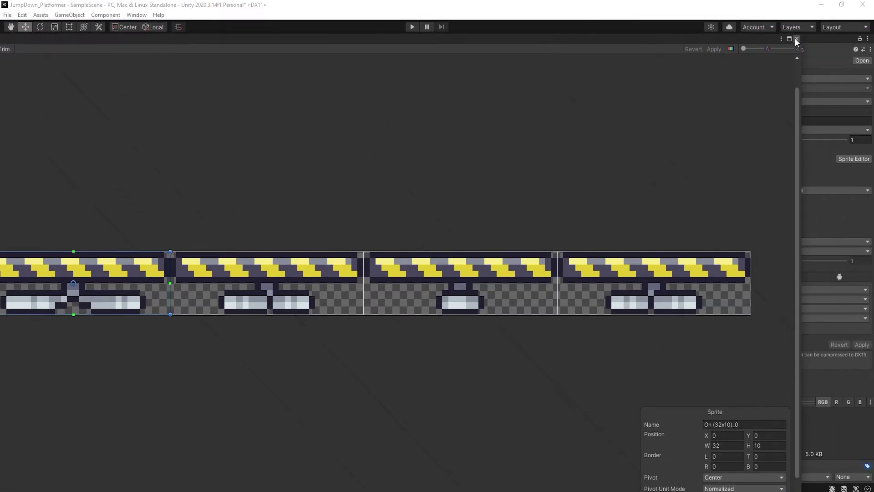
pyautogui.click(796, 39)
# Place the first sliced frame, On (32x10)_0, in the scene just below the player
pyautogui.click(185, 384)
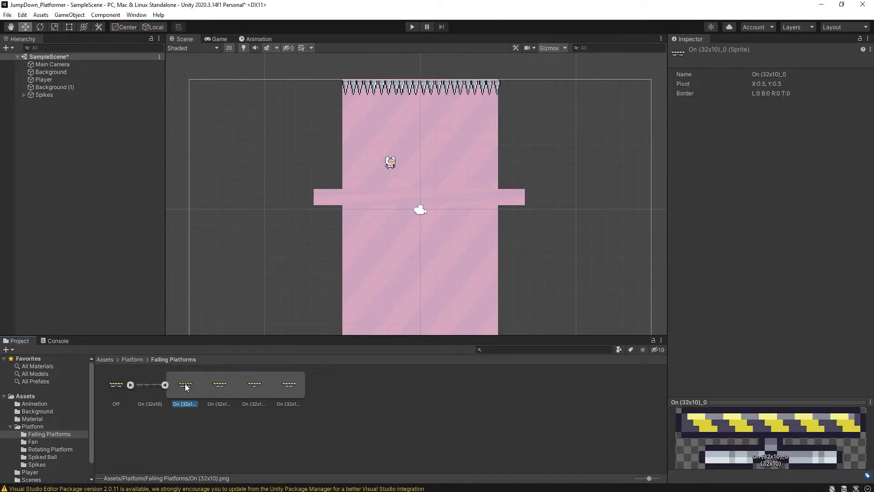
pyautogui.moveTo(185, 384); pyautogui.dragTo(404, 180)
# Delete the Background (1) object, the wide horizontal bar, from the scene
pyautogui.click(384, 195)
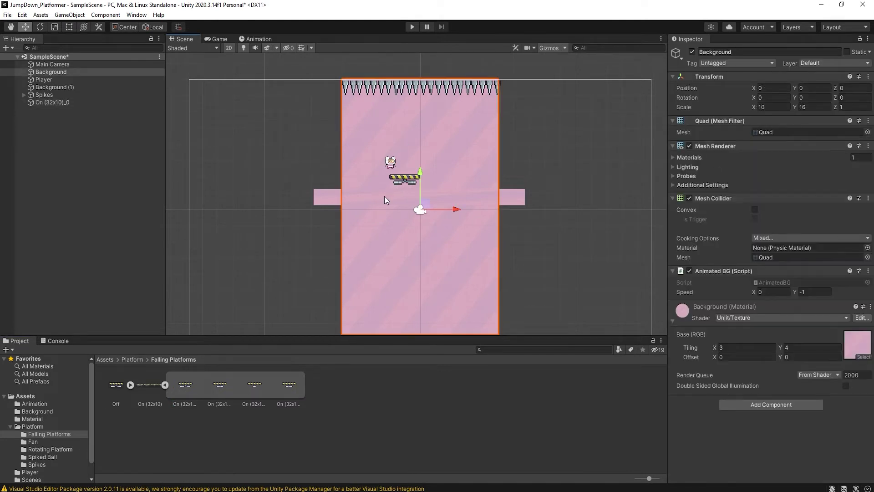
pyautogui.click(315, 195)
pyautogui.click(47, 87)
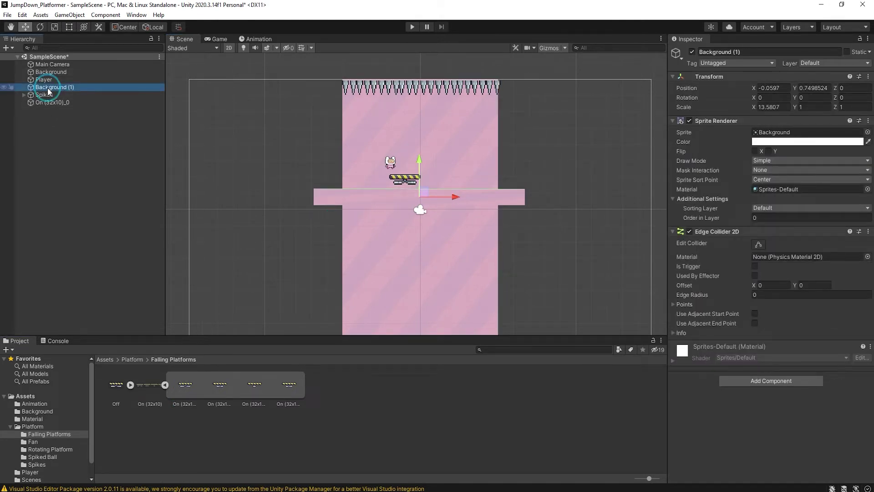
pyautogui.press('Delete')
# Move the On (32x10)_0 platform down to about Y 0.73, leaving more space below the player
pyautogui.click(382, 185)
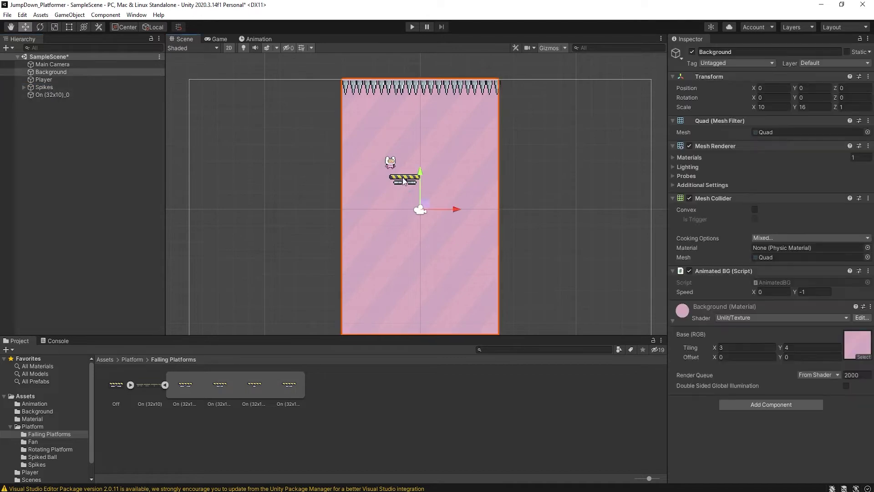
pyautogui.click(405, 178)
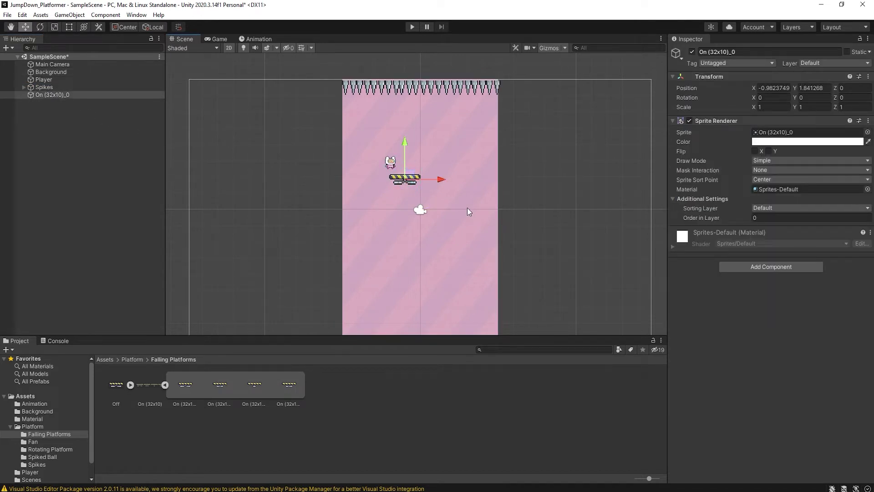
pyautogui.click(391, 189)
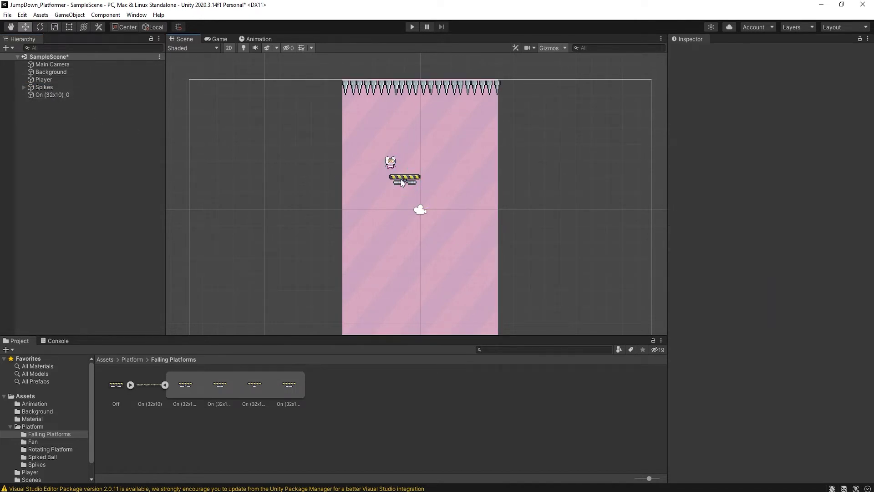
pyautogui.click(401, 186)
pyautogui.click(403, 180)
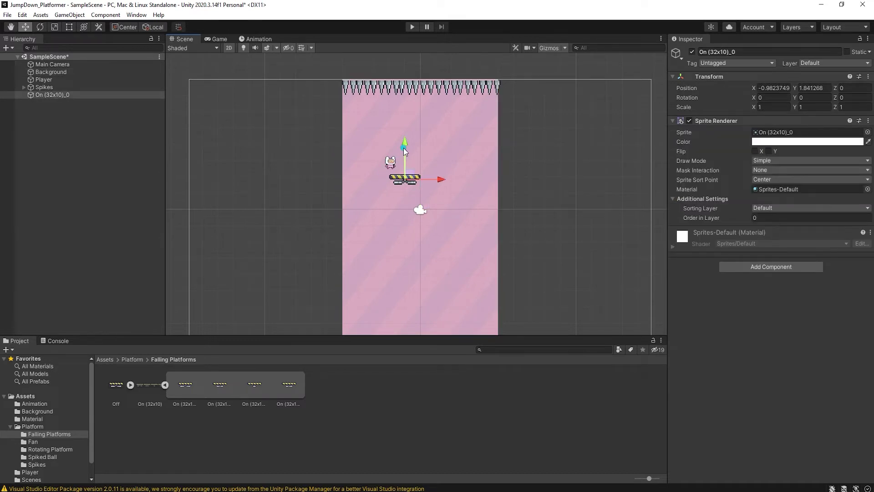
pyautogui.moveTo(403, 148); pyautogui.dragTo(403, 166)
# Rename the On (32x10)_0 object to Default Platform
pyautogui.click(737, 53)
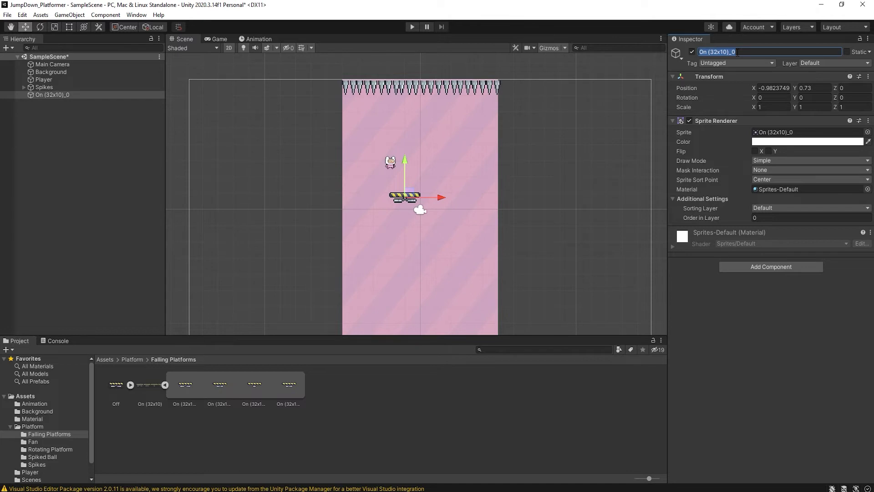
pyautogui.write('Player_Falling')
pyautogui.press('BackSpace')
pyautogui.press('BackSpace')
pyautogui.press('BackSpace')
pyautogui.press('BackSpace')
pyautogui.press('BackSpace')
pyautogui.press('BackSpace')
pyautogui.press('BackSpace')
pyautogui.press('BackSpace')
pyautogui.press('BackSpace')
pyautogui.press('BackSpace')
pyautogui.press('BackSpace')
pyautogui.press('BackSpace')
pyautogui.press('BackSpace')
pyautogui.press('BackSpace')
pyautogui.write('Default Platform')
pyautogui.click(45, 117)
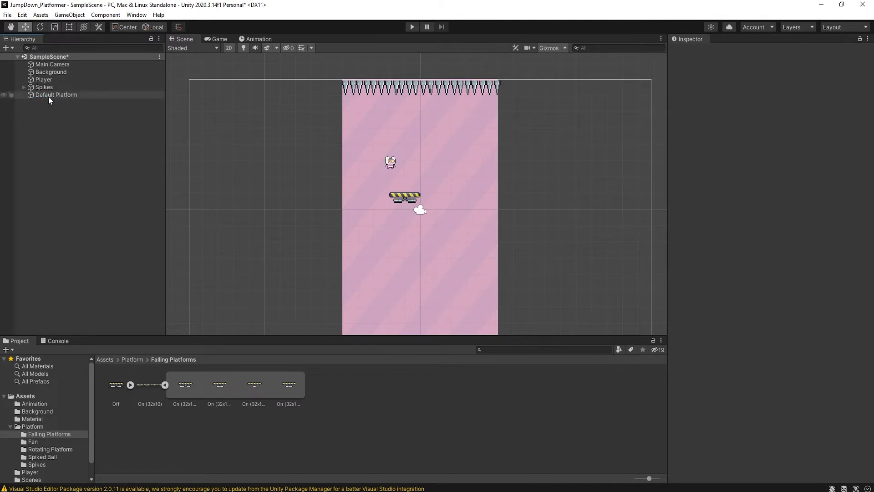
# Reposition Default Platform directly beneath the player, at about X -1.83 and Y 0.41
pyautogui.click(48, 97)
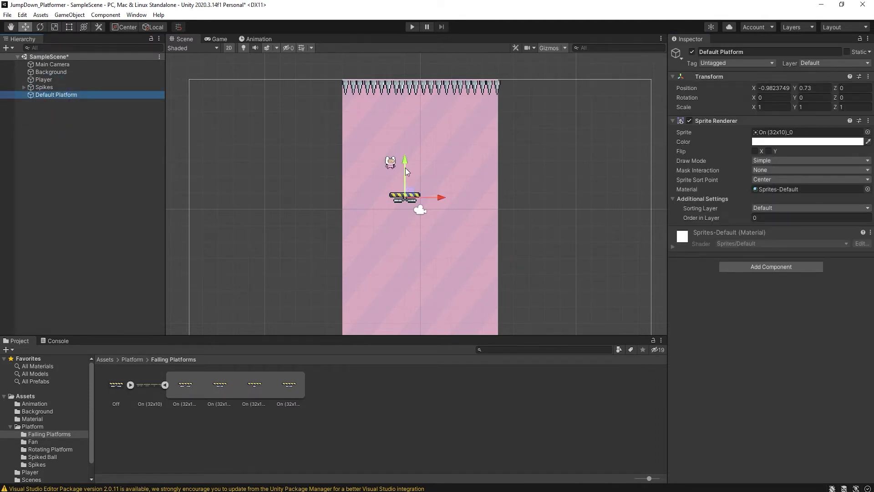
pyautogui.moveTo(405, 168); pyautogui.dragTo(405, 173)
pyautogui.moveTo(440, 210); pyautogui.dragTo(426, 210)
pyautogui.moveTo(393, 180); pyautogui.dragTo(391, 171)
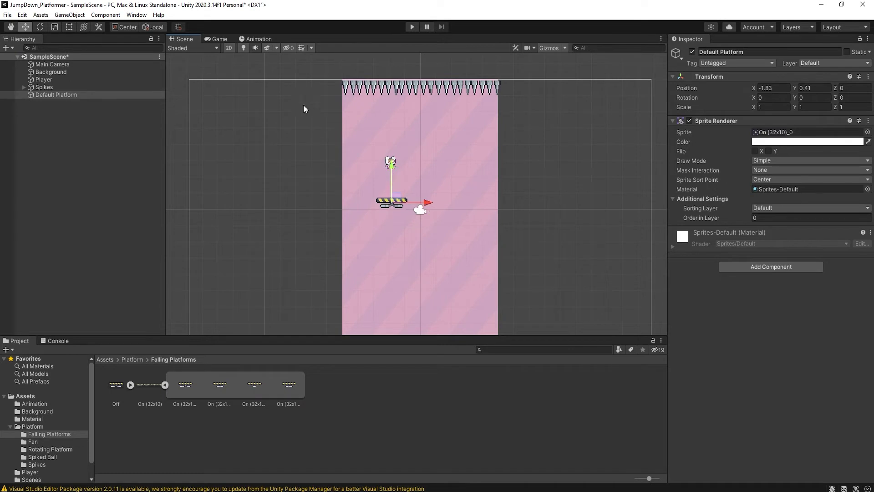
# Dock the Animation window beneath the Scene view so both are visible together
pyautogui.click(245, 38)
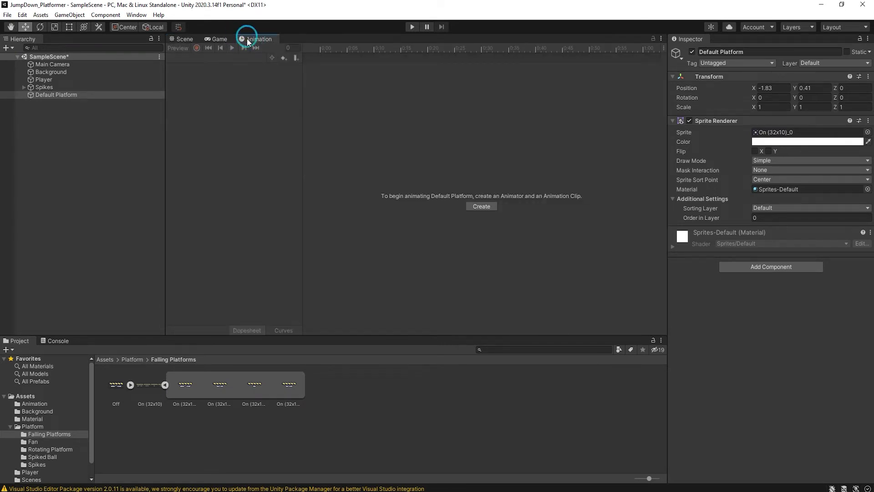
pyautogui.moveTo(254, 129); pyautogui.dragTo(229, 312)
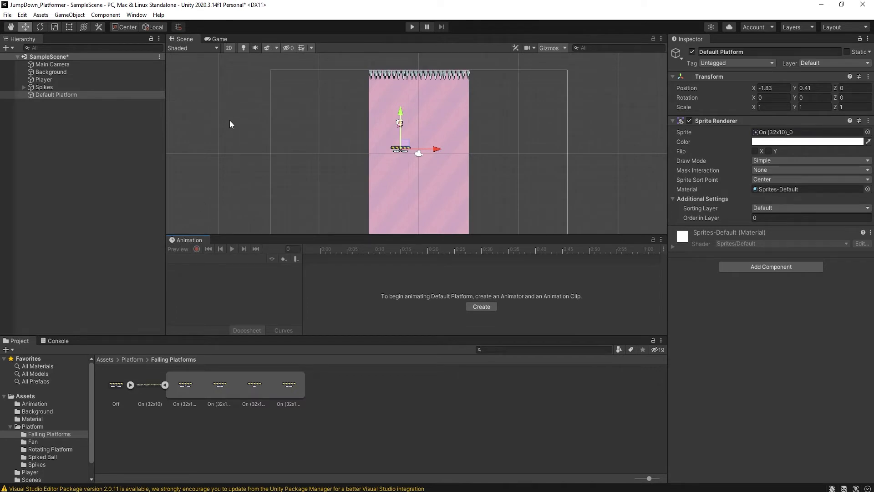
# Start creating an animation clip for Default Platform and choose the project's Assets/Animation folder as the save location
pyautogui.click(50, 94)
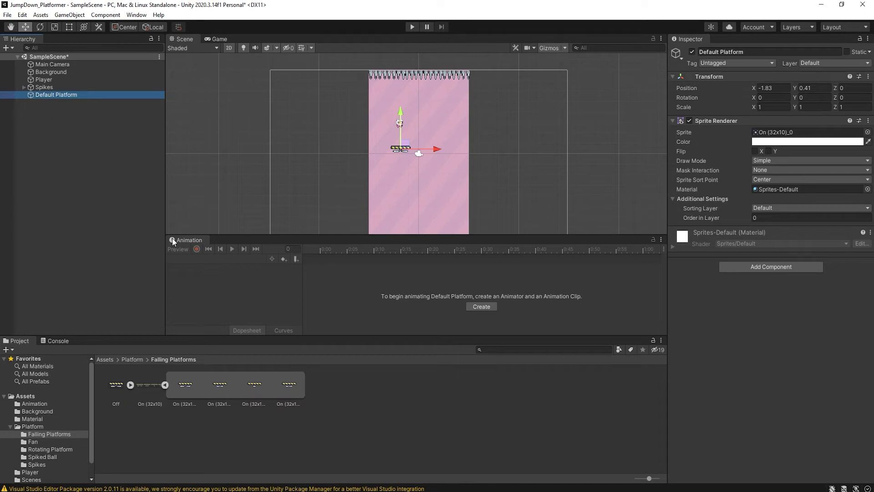
pyautogui.click(481, 306)
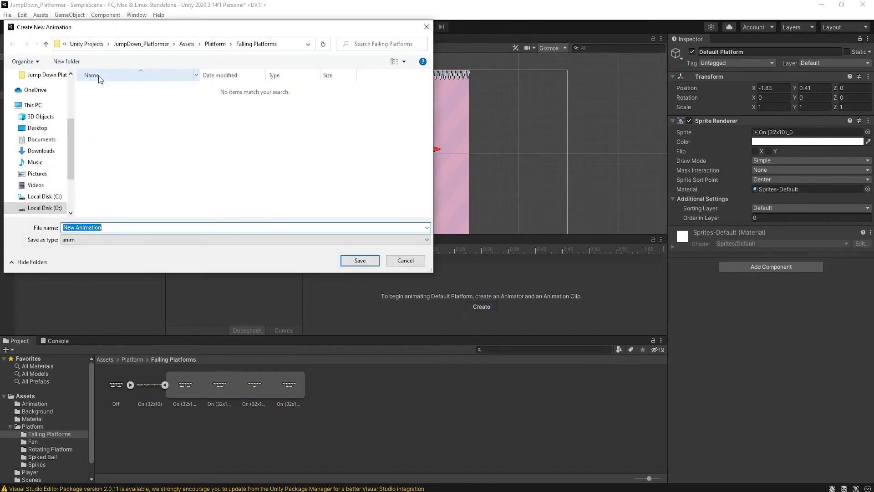
pyautogui.click(186, 45)
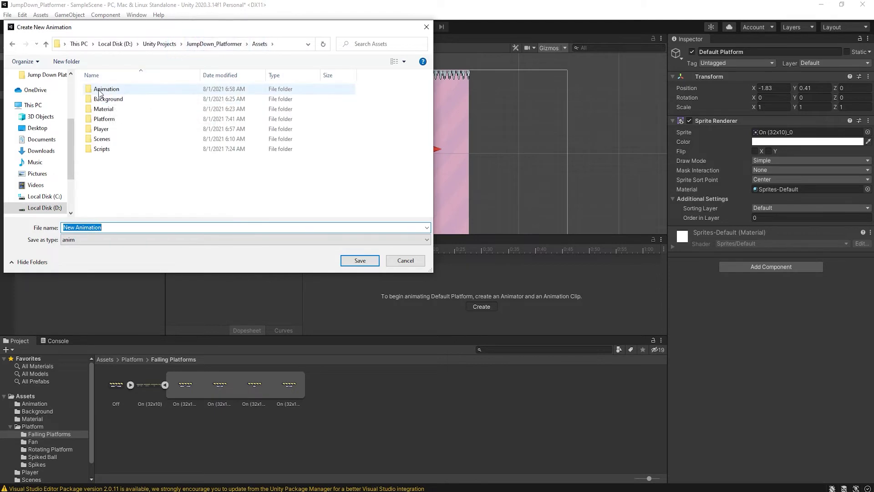
pyautogui.click(98, 90)
pyautogui.doubleClick(98, 89)
pyautogui.click(100, 227)
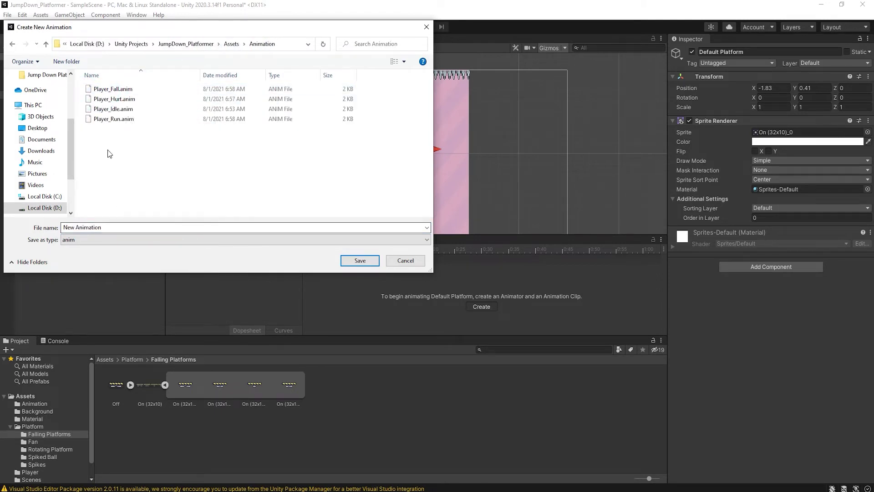
# Create a new folder named Platform Animations inside the Animation folder
pyautogui.rightClick(173, 151)
pyautogui.moveTo(206, 255)
pyautogui.click(240, 253)
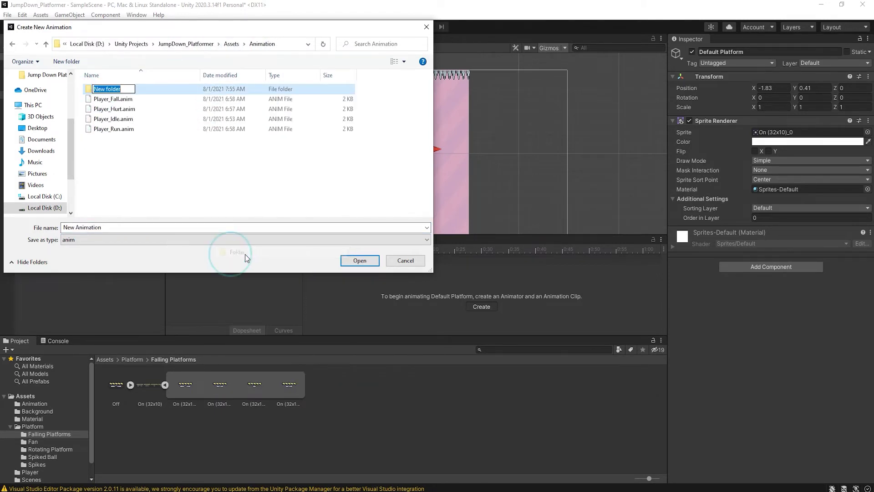
pyautogui.write('Platf')
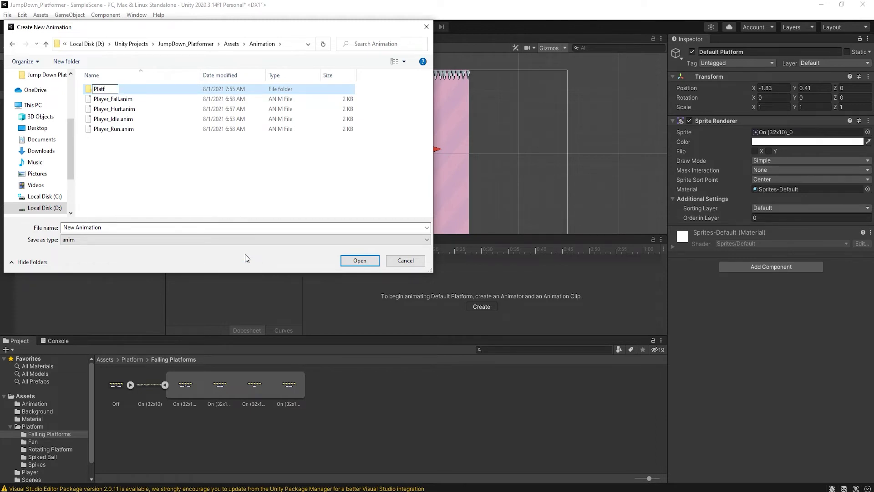
pyautogui.write('orm Animations')
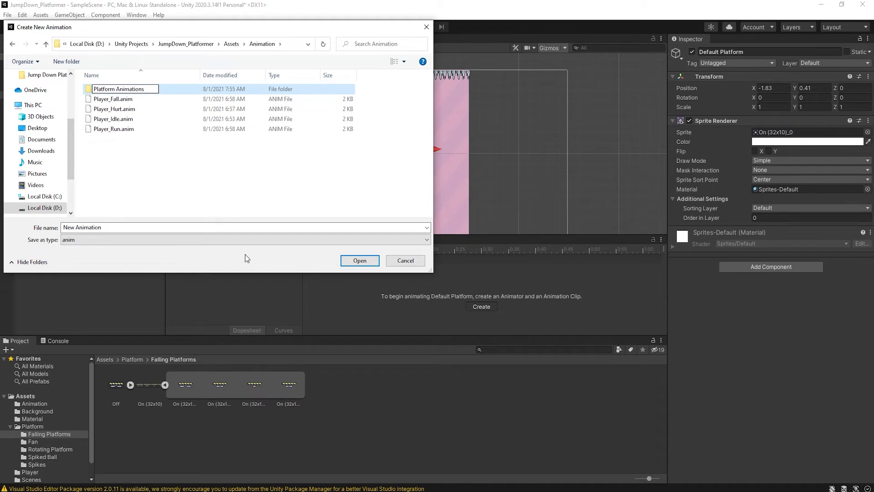
# Save the new clip as Default_Platform_Animation inside the Platform Animations folder
pyautogui.press('Return')
pyautogui.press('Return')
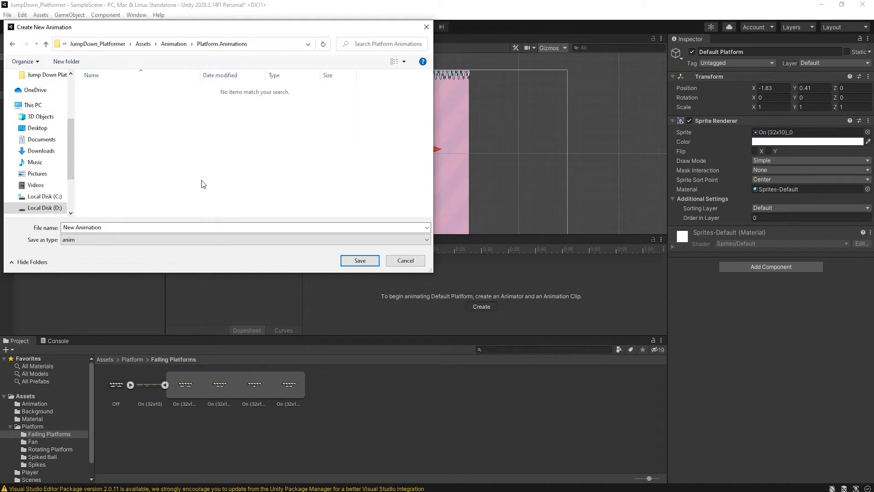
pyautogui.click(111, 226)
pyautogui.write('De')
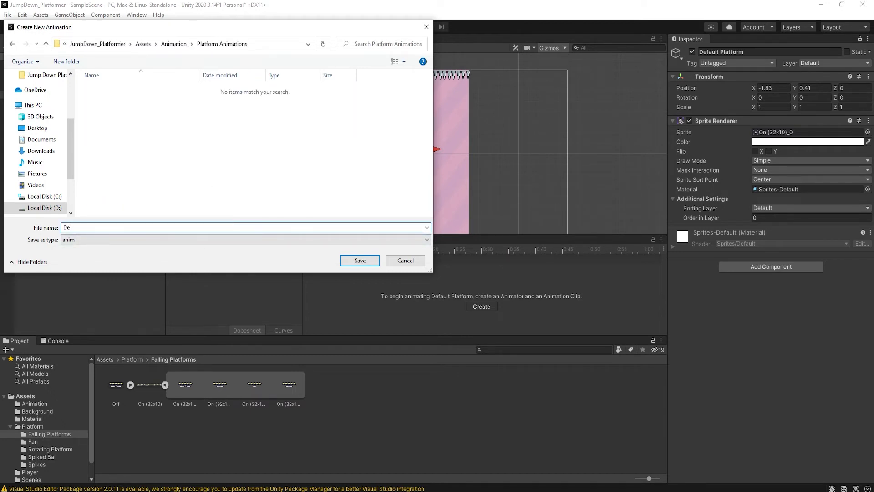
pyautogui.write('fault_Platform_Animation')
pyautogui.click(359, 261)
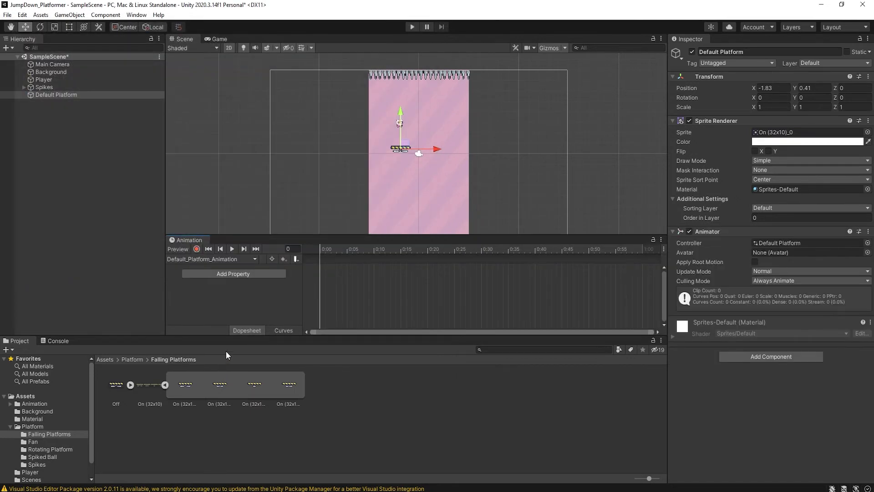
# Add the four sliced On (32x10) sprites as consecutive keyframes at the start of the Default_Platform_Animation timeline
pyautogui.click(186, 385)
pyautogui.keyDown('shift'); pyautogui.click(288, 385); pyautogui.keyUp('shift')
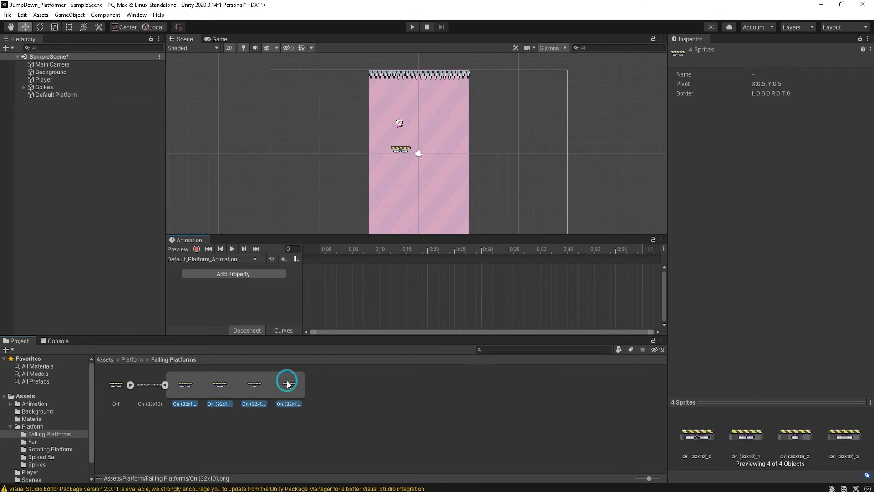
pyautogui.moveTo(190, 387); pyautogui.dragTo(304, 317)
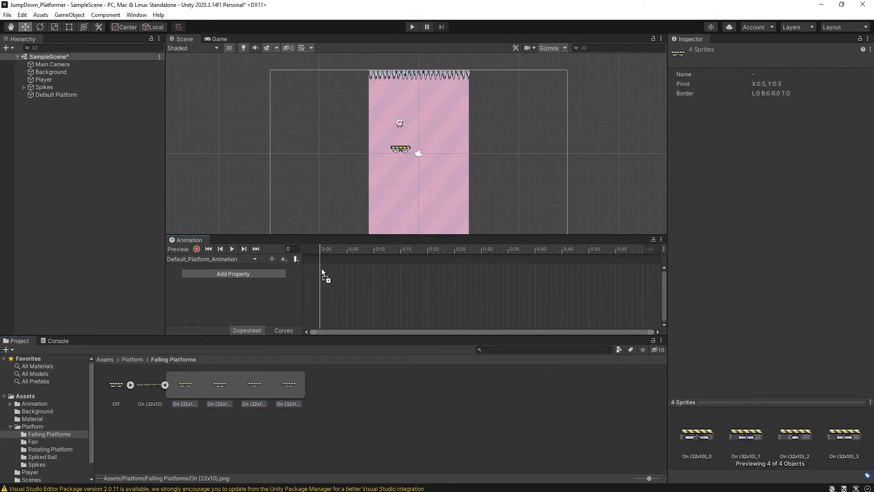
pyautogui.moveTo(321, 269); pyautogui.dragTo(405, 277)
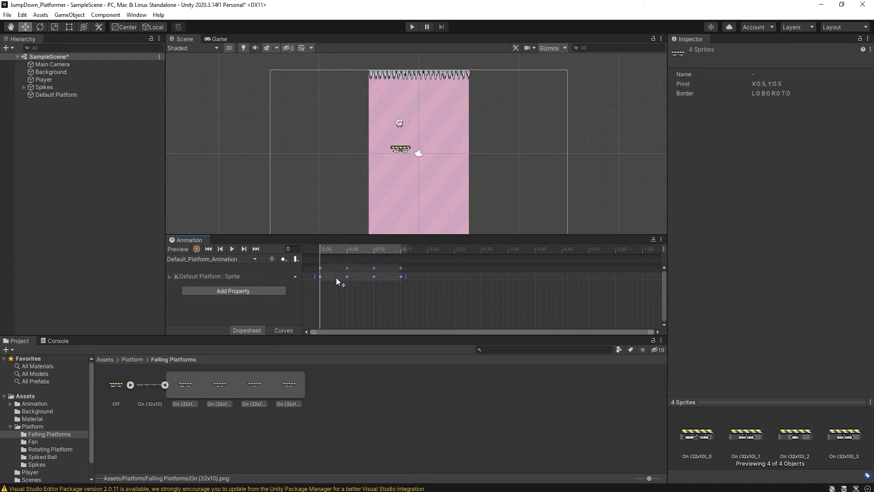
# Preview the platform animation clip, stop it, and run the game briefly to check the platform in play mode
pyautogui.click(232, 249)
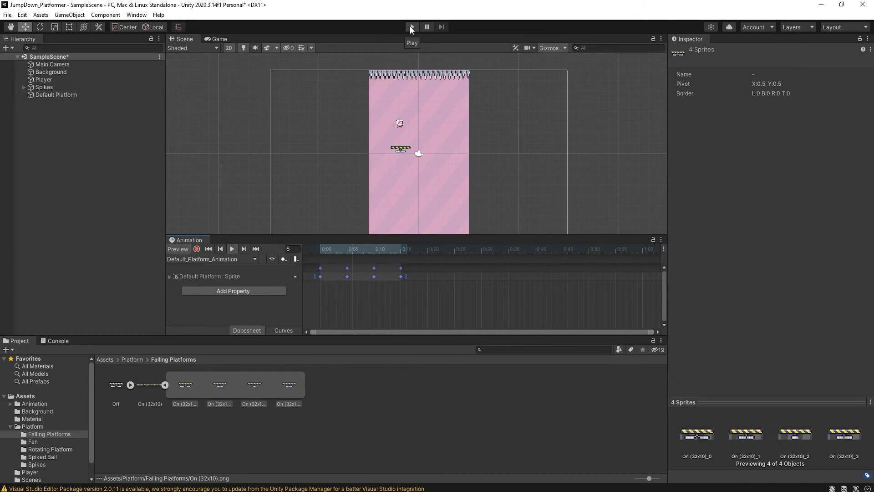
pyautogui.click(232, 248)
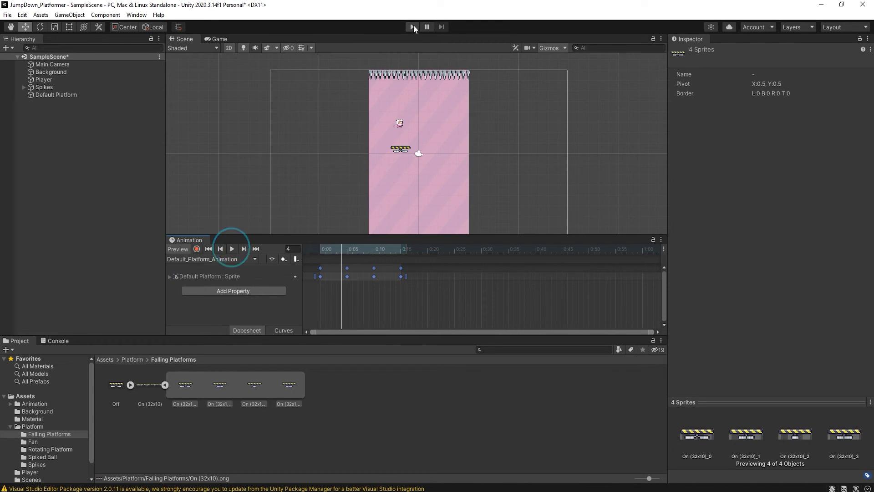
pyautogui.click(413, 26)
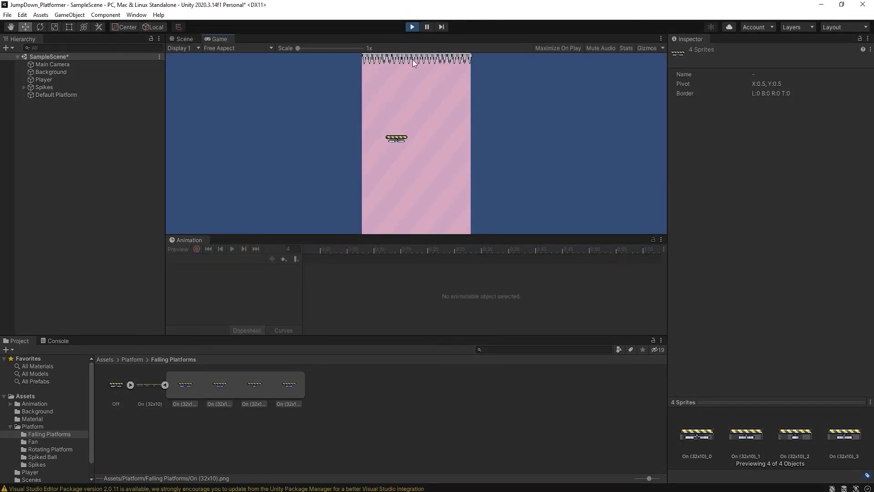
pyautogui.click(412, 27)
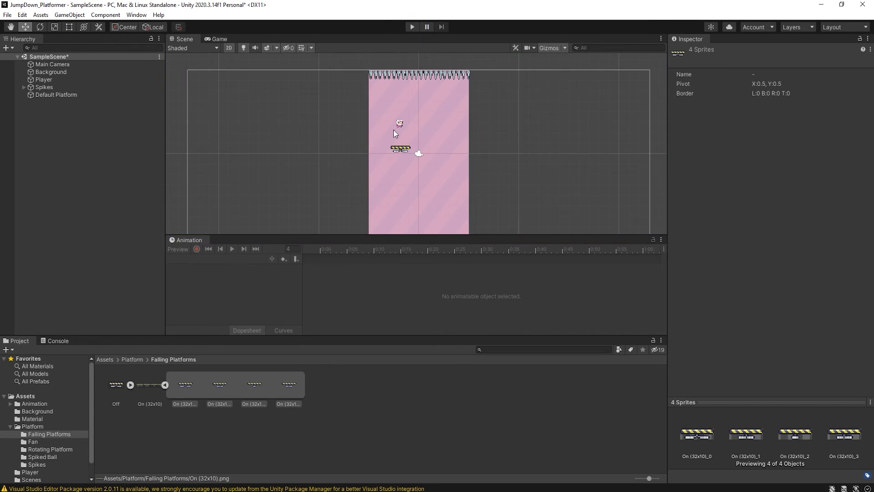
# Add a Box Collider 2D component to Default Platform
pyautogui.click(54, 95)
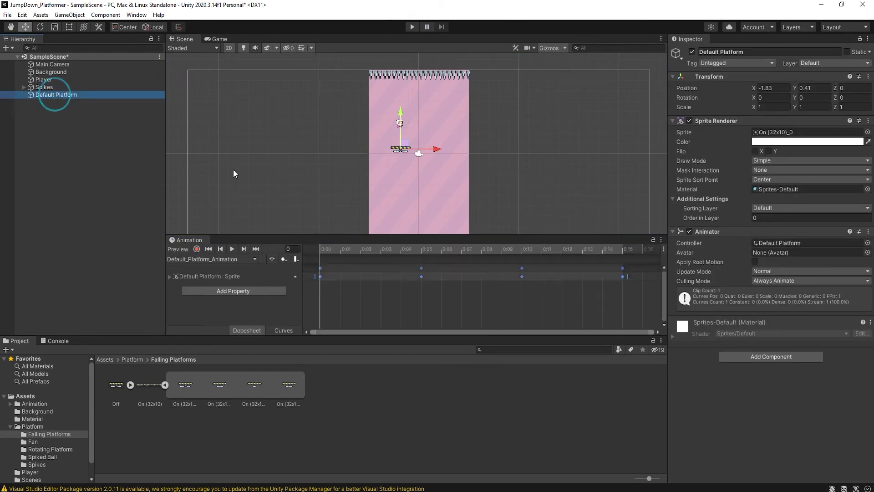
pyautogui.click(758, 357)
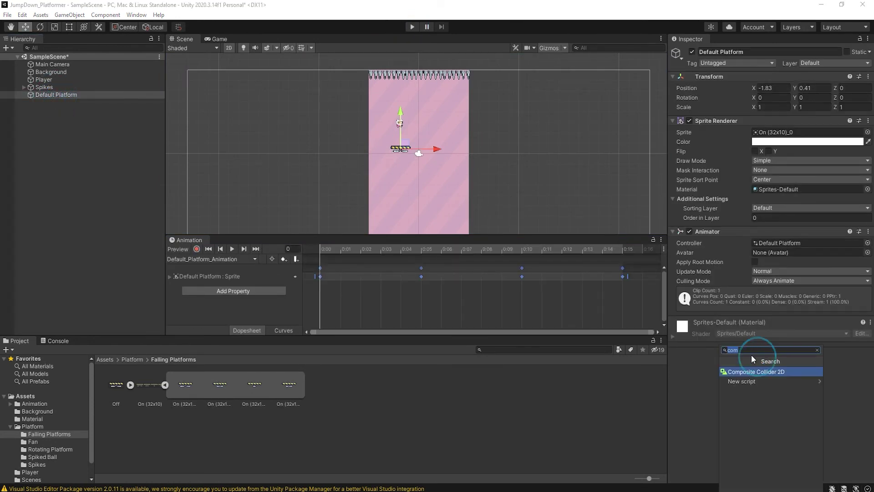
pyautogui.write('box')
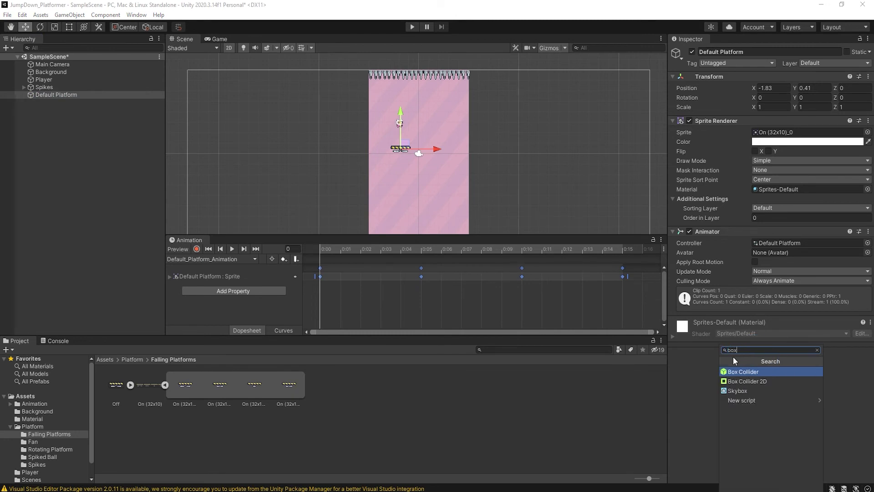
pyautogui.click(735, 381)
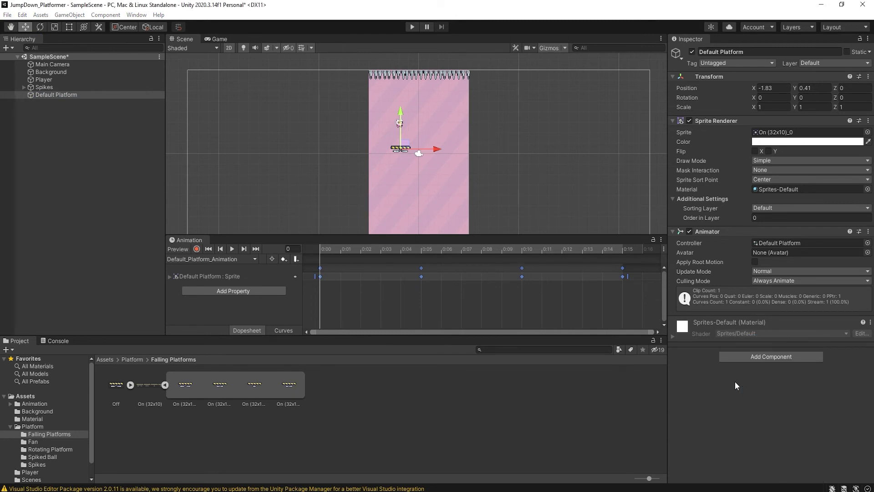
# Raise the box collider's lower edge so it covers only the striped plank, about 2 by 0.34 with a Y offset of about 0.14
pyautogui.scroll(10, 407, 152)
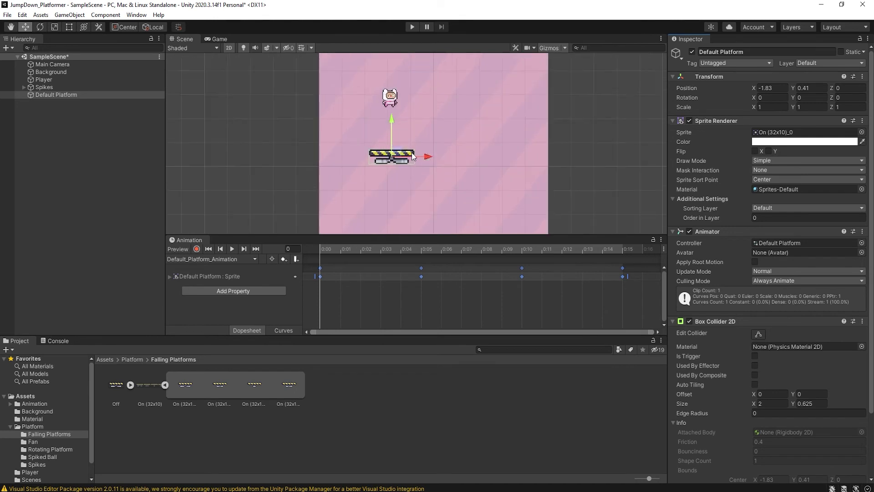
pyautogui.click(758, 334)
pyautogui.scroll(4, 397, 192)
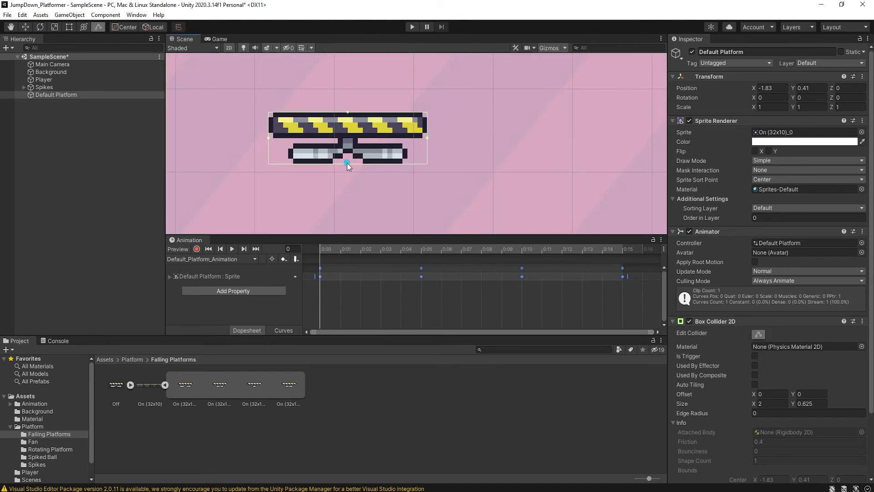
pyautogui.moveTo(347, 163); pyautogui.dragTo(347, 140)
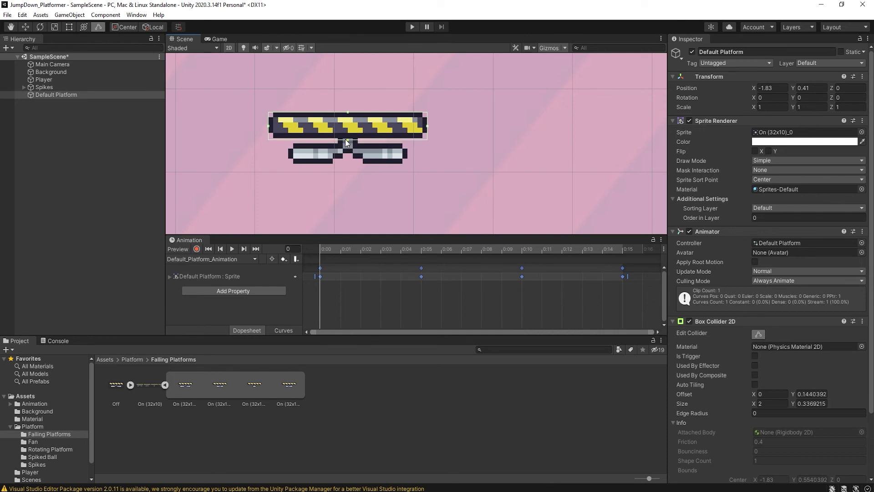
# Playtest the scene, moving the player to the right on the platform, and stop the game
pyautogui.click(409, 28)
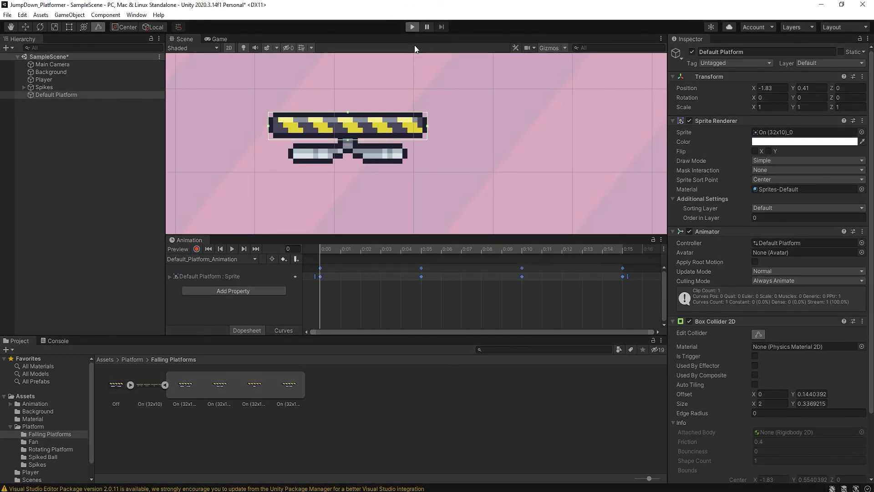
pyautogui.press('d')
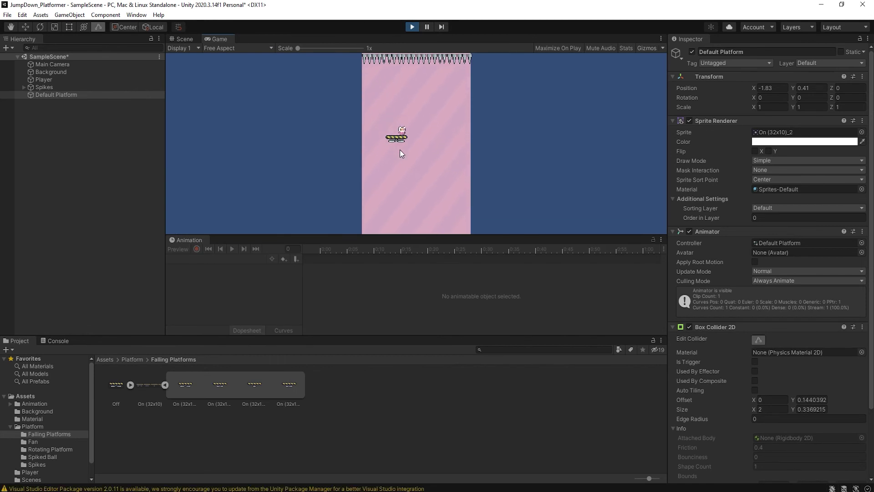
pyautogui.click(412, 27)
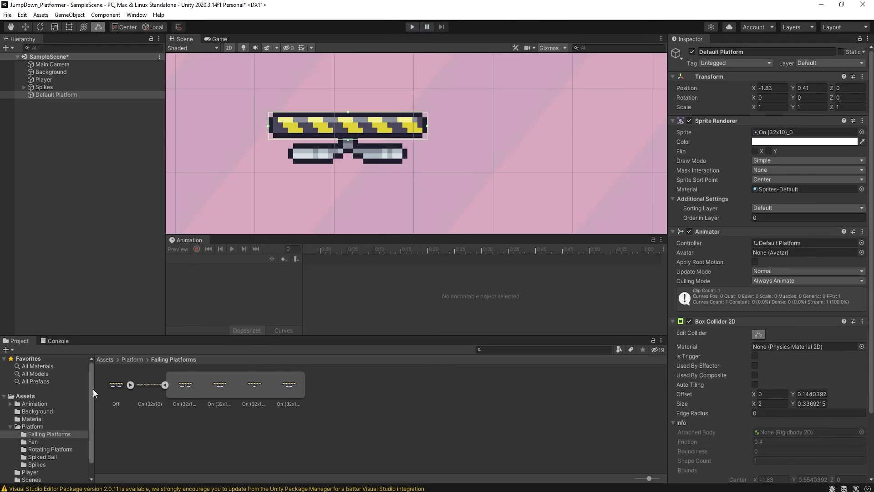
# Look through the Fan, Rotating Platform and Spiked Ball sprite folders inside the Platform assets
pyautogui.click(38, 425)
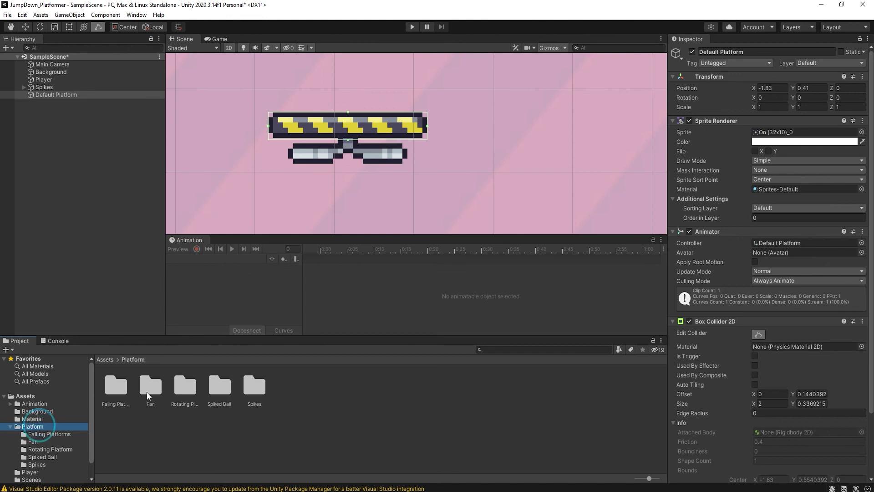
pyautogui.doubleClick(148, 390)
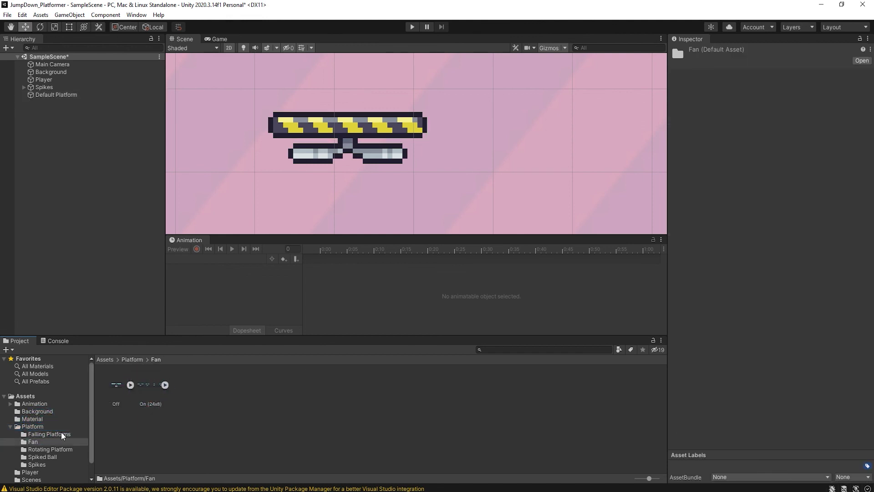
pyautogui.click(37, 450)
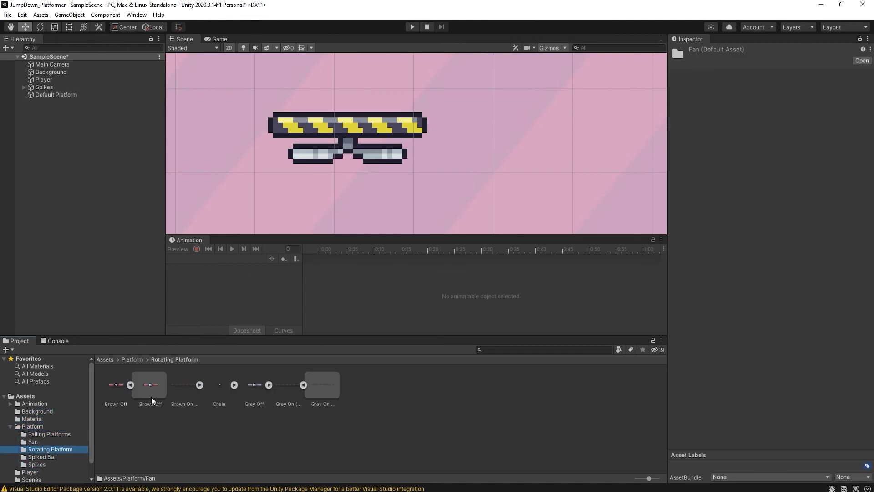
pyautogui.click(34, 456)
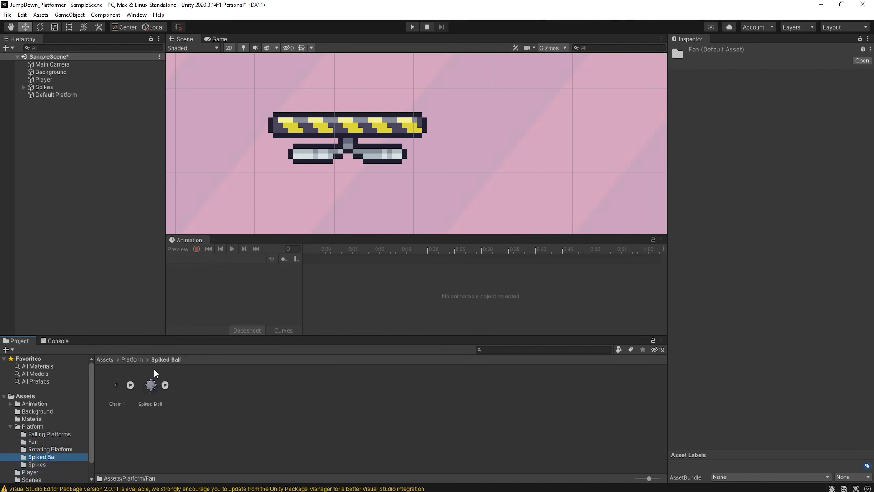